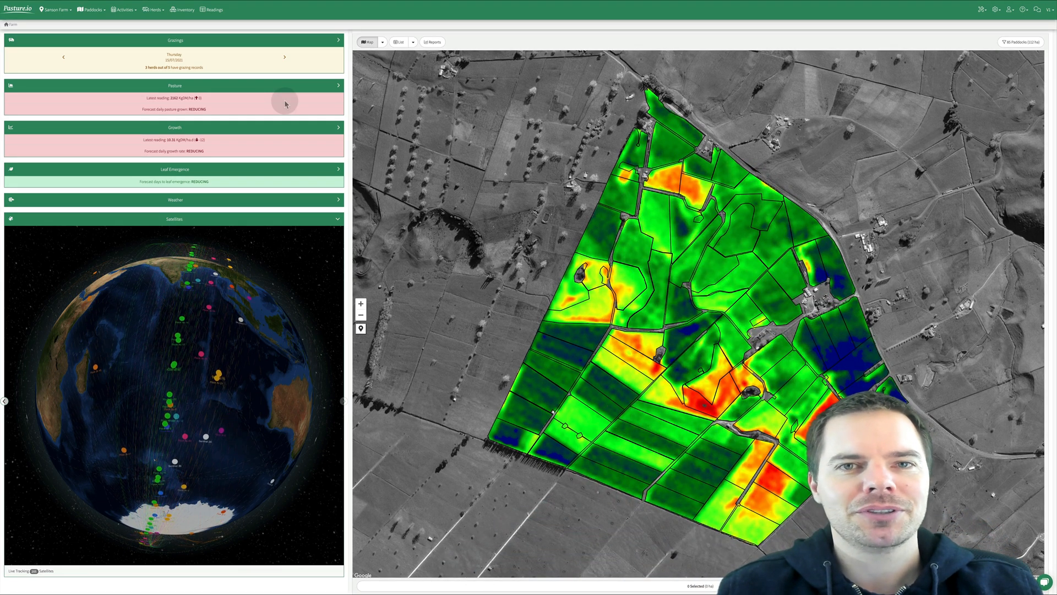
Show the farm's Readings table with each date's average cover and growth.
left_click(214, 12)
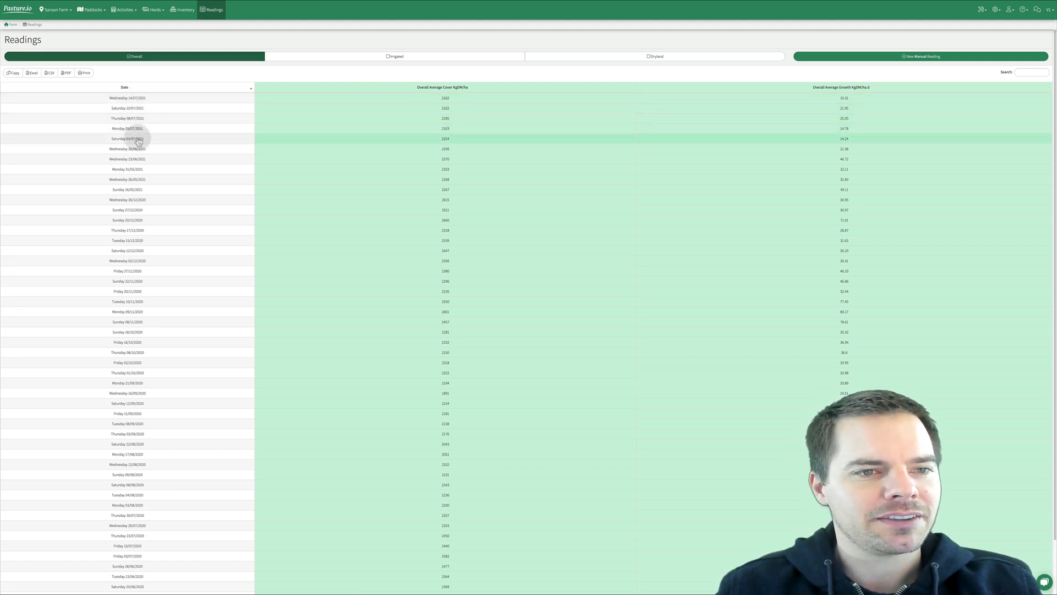
Show the Wednesday 14/07/2021 reading detail with per-paddock cover table and farm map.
left_click(145, 100)
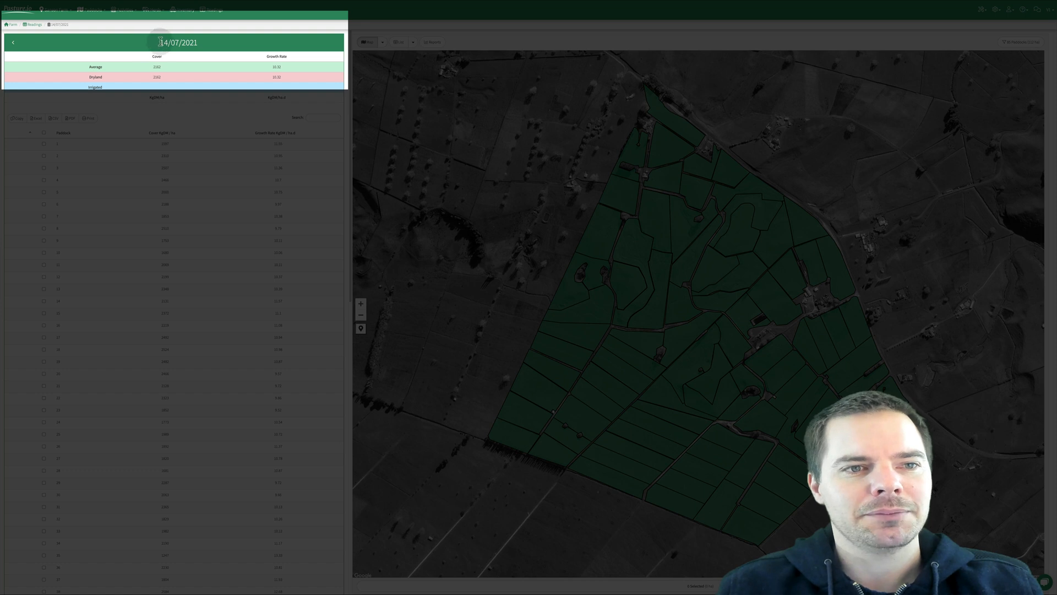
left_click_drag(162, 42, 206, 45)
left_click(206, 44)
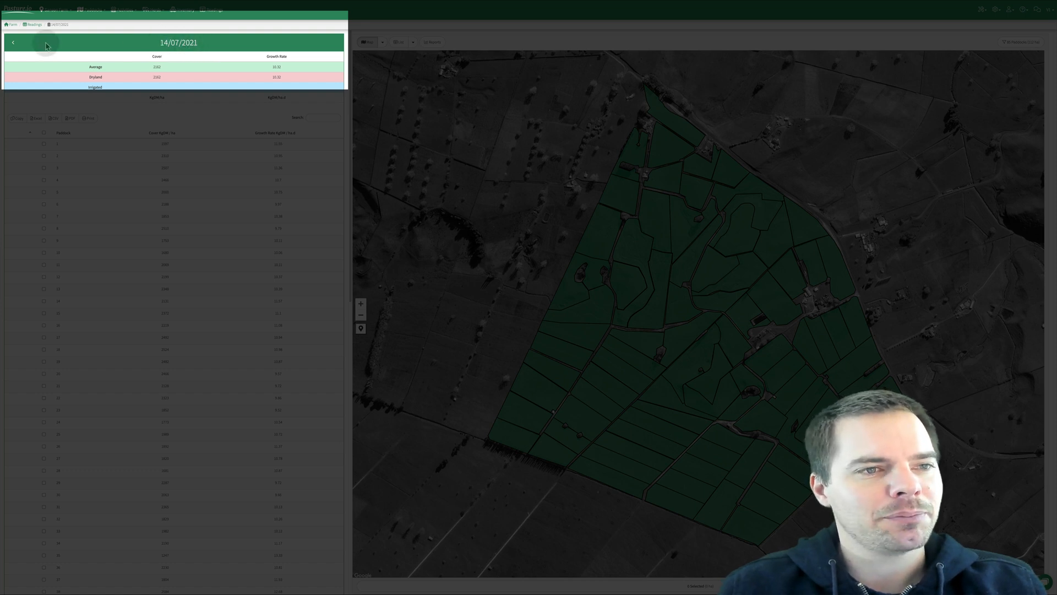
Step back to 10/07/2021, try the vegetation index layers and leave the map on NDVI.
left_click(15, 43)
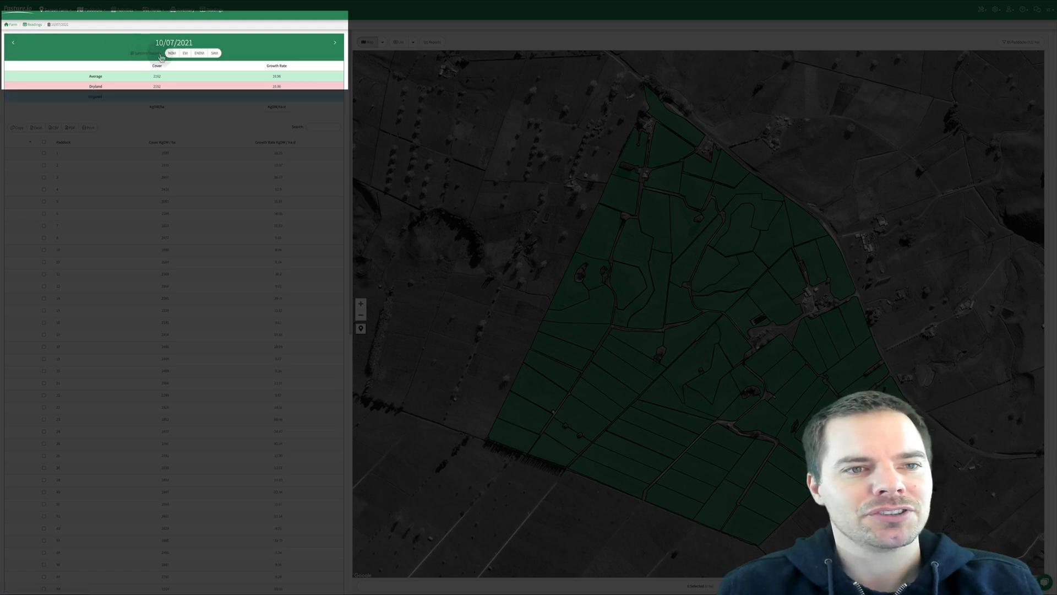
left_click(172, 53)
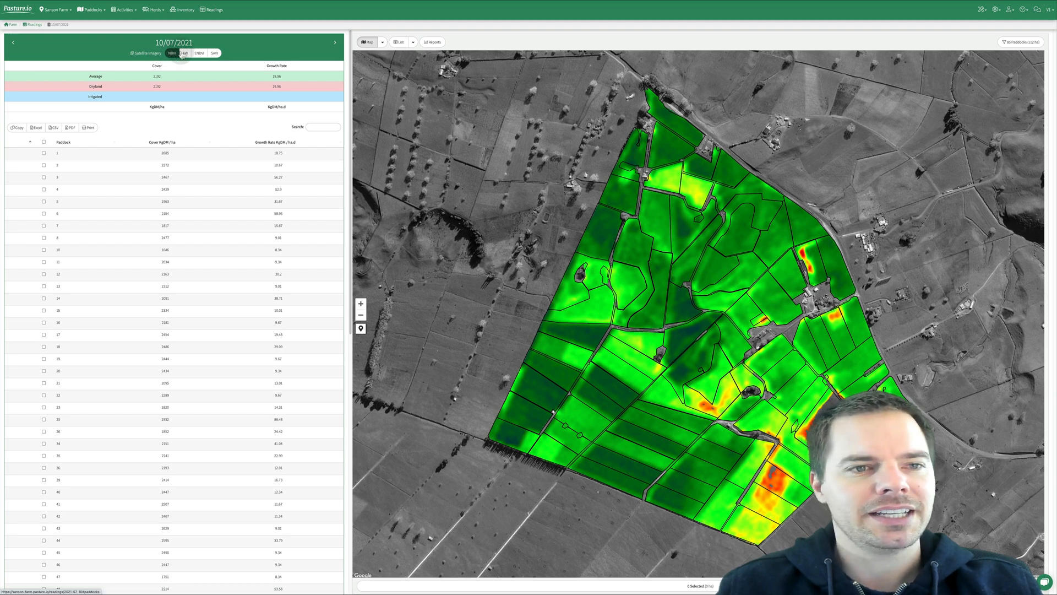
left_click(186, 53)
left_click(213, 53)
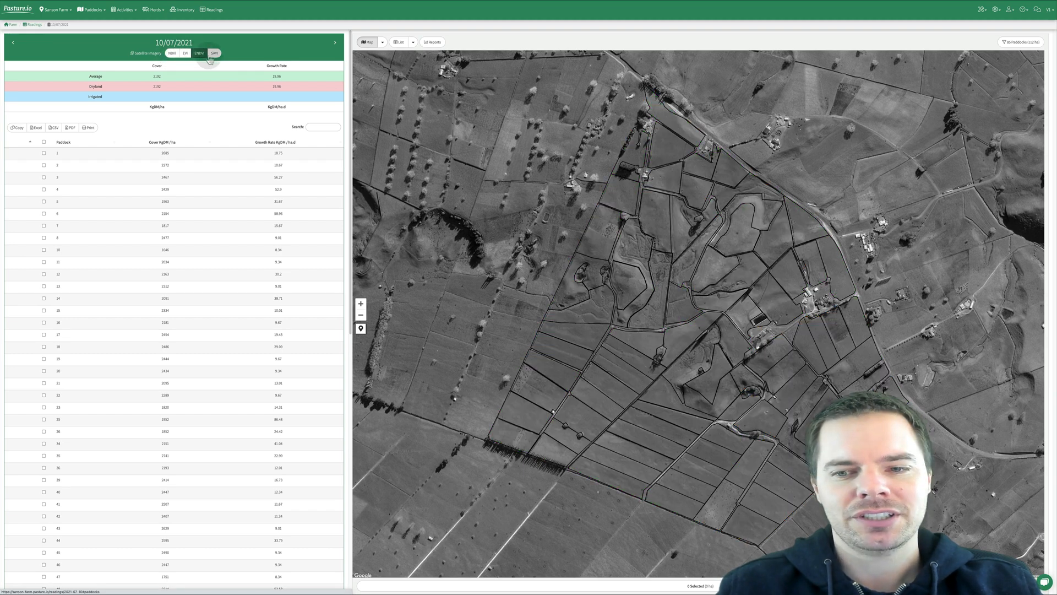
left_click(214, 53)
left_click(199, 53)
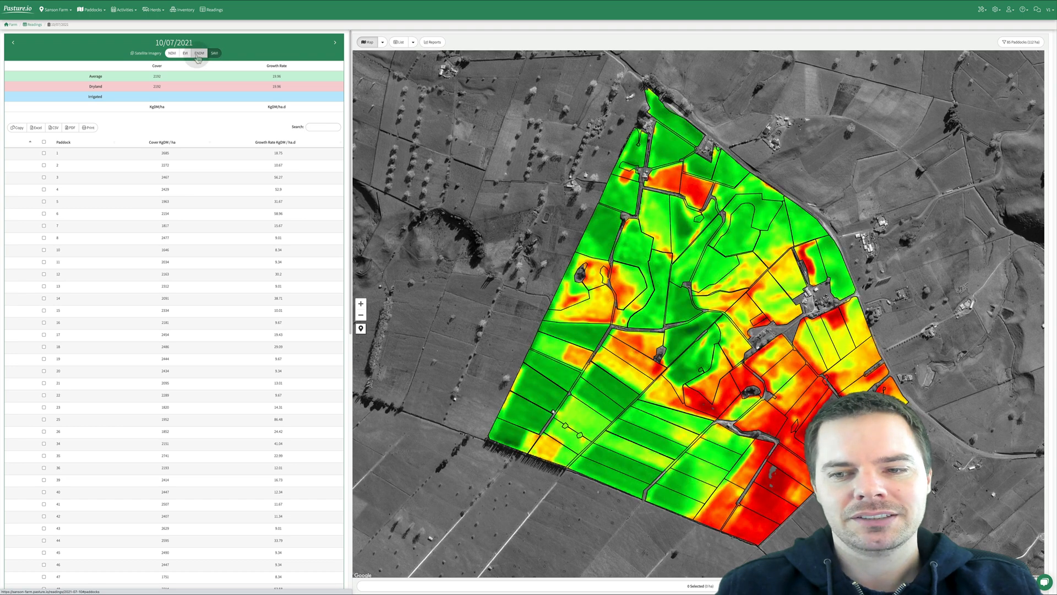
left_click(172, 53)
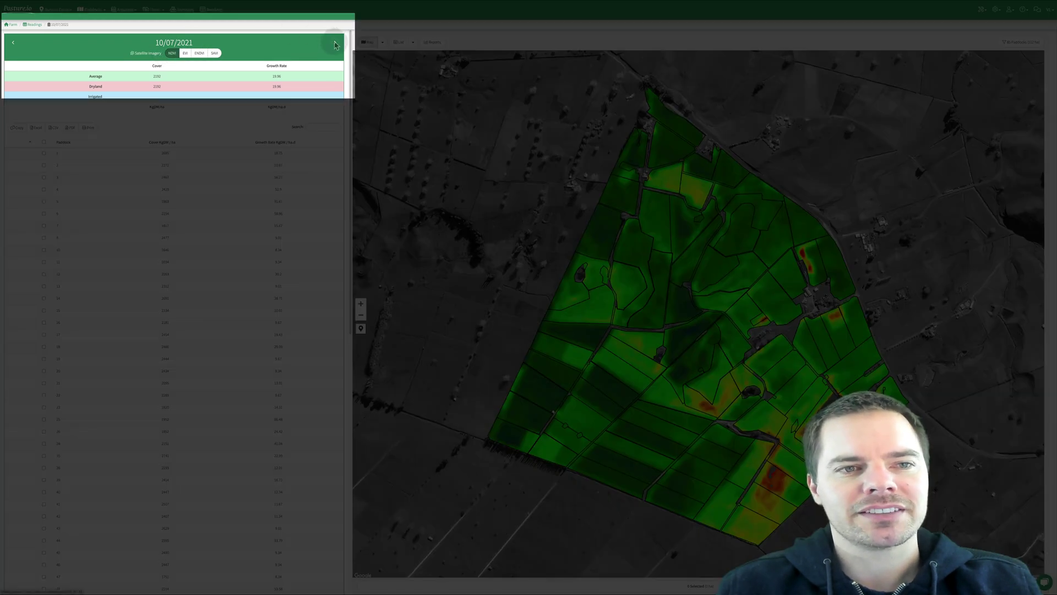
Page through the 08/07/2021 and 05/07/2021 readings viewing their NDVI pasture maps.
left_click(337, 43)
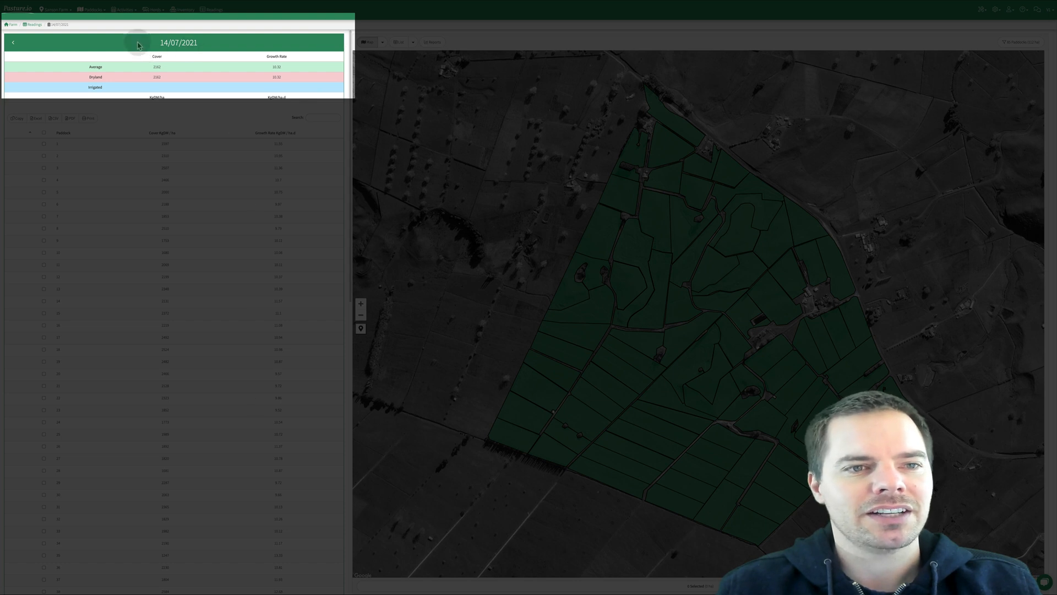
left_click(14, 43)
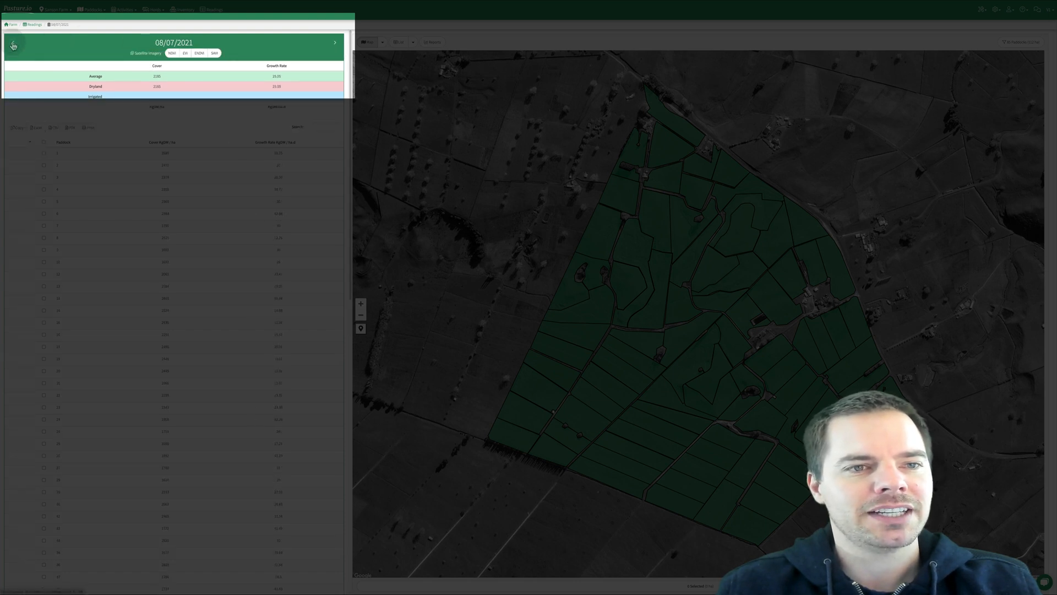
left_click(14, 45)
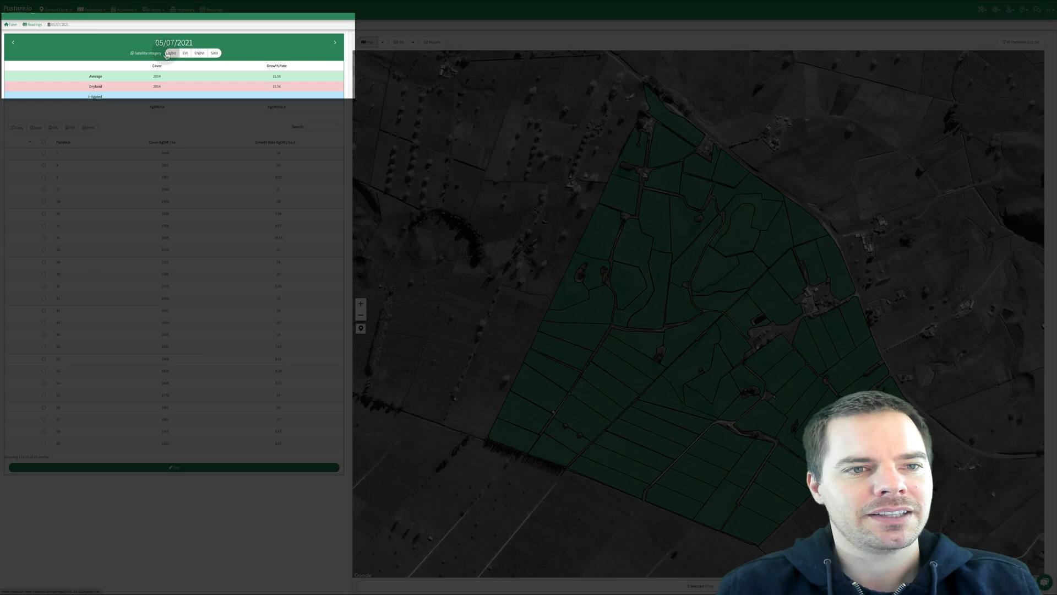
left_click(172, 53)
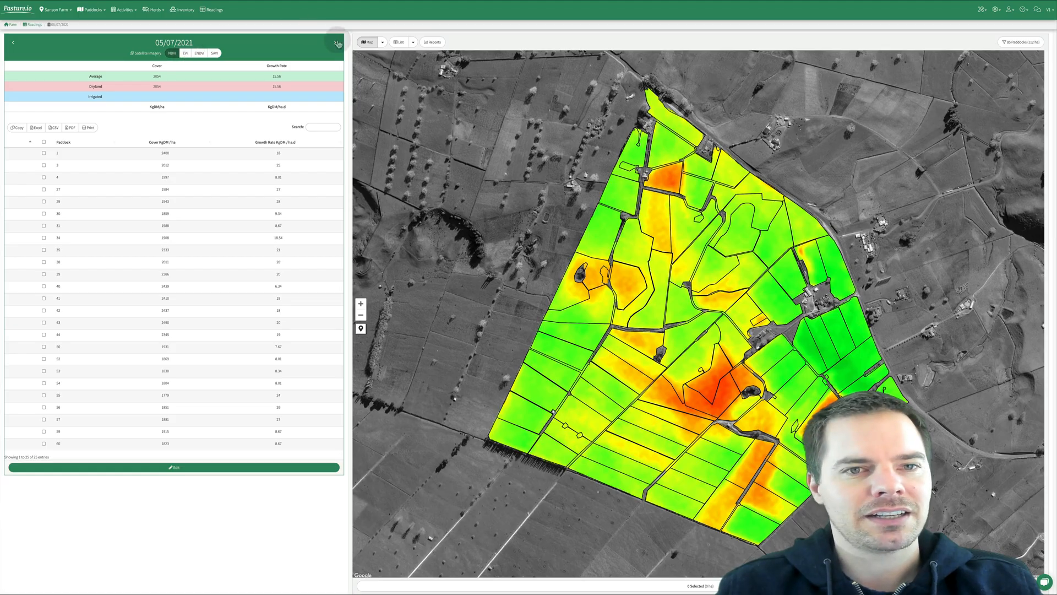
left_click(184, 53)
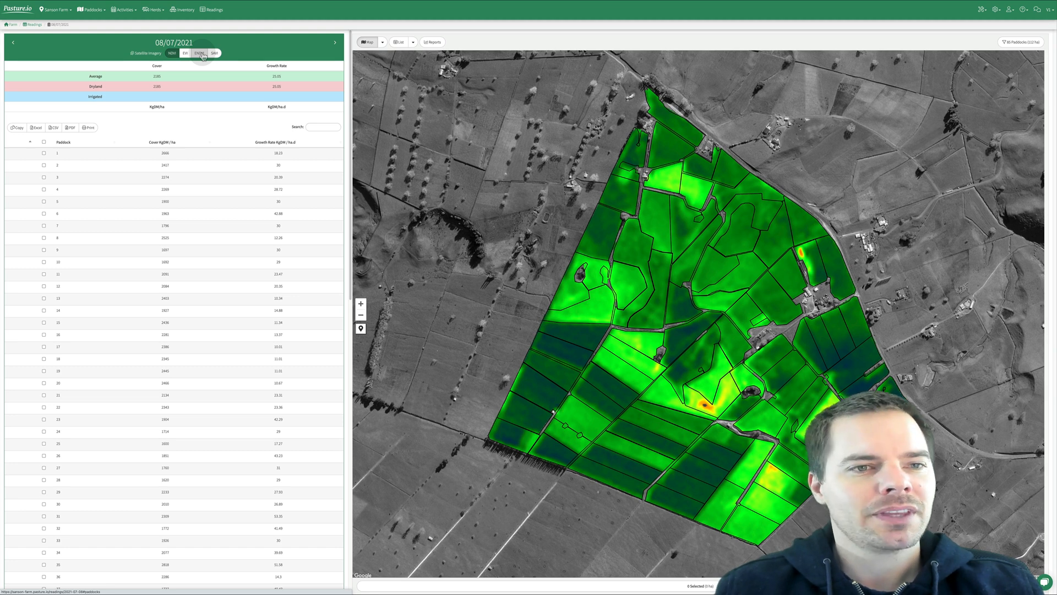
Step forward to 14/07/2021, whose map shows plain green paddocks without imagery.
left_click(337, 42)
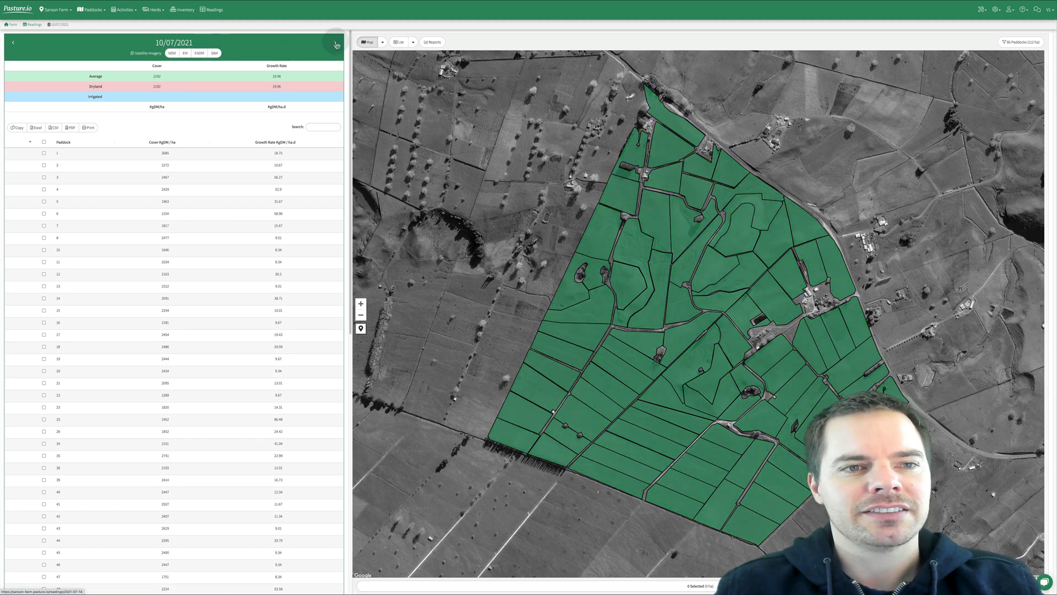